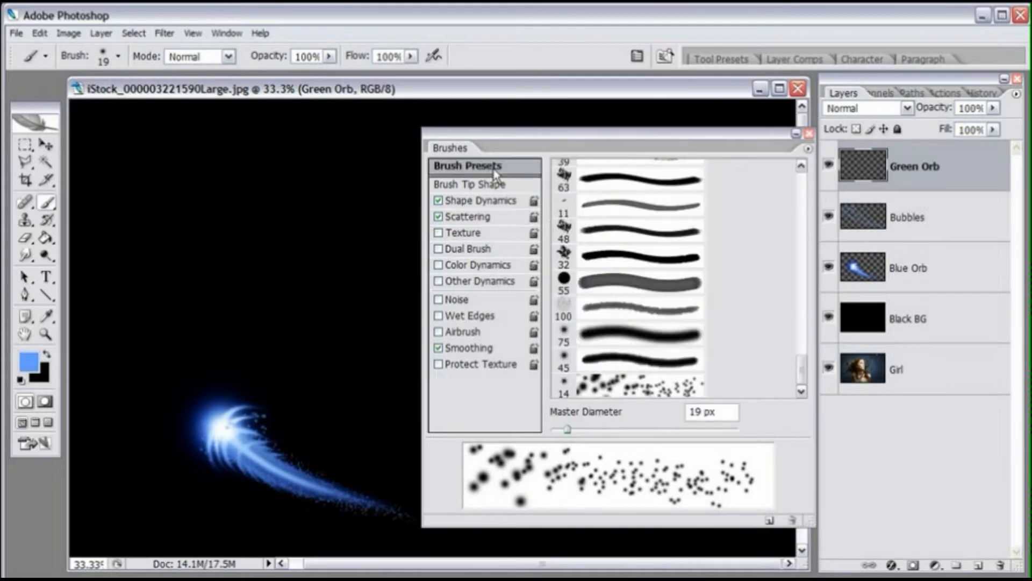
# Choose the soft round 45 px brush preset and dock the Brushes palette with the other collapsed palettes
pyautogui.moveTo(801, 370)
pyautogui.mouseDown()
pyautogui.moveTo(801, 186)
pyautogui.moveTo(802, 212)
pyautogui.mouseUp()
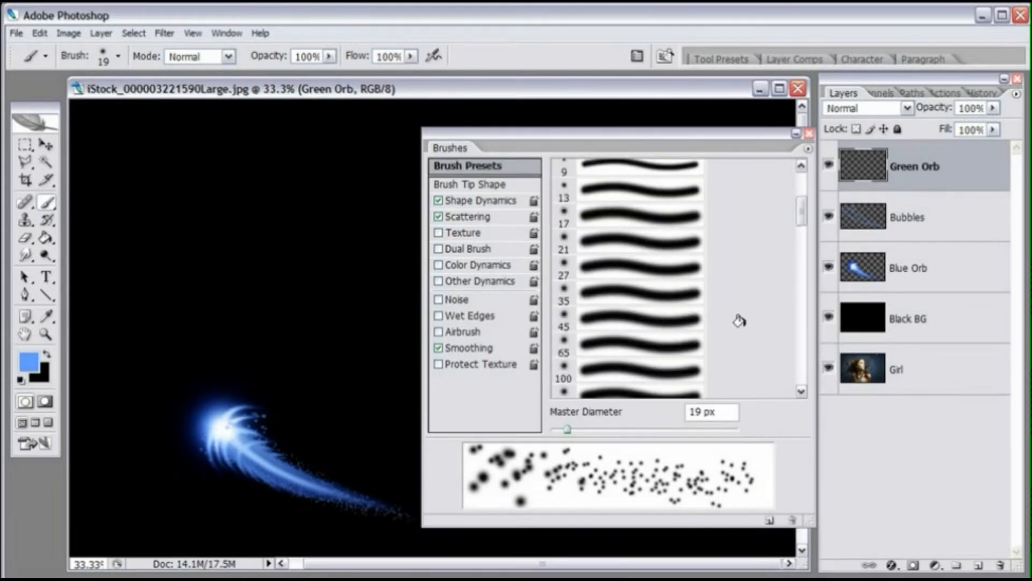
pyautogui.click(651, 356)
pyautogui.click(639, 320)
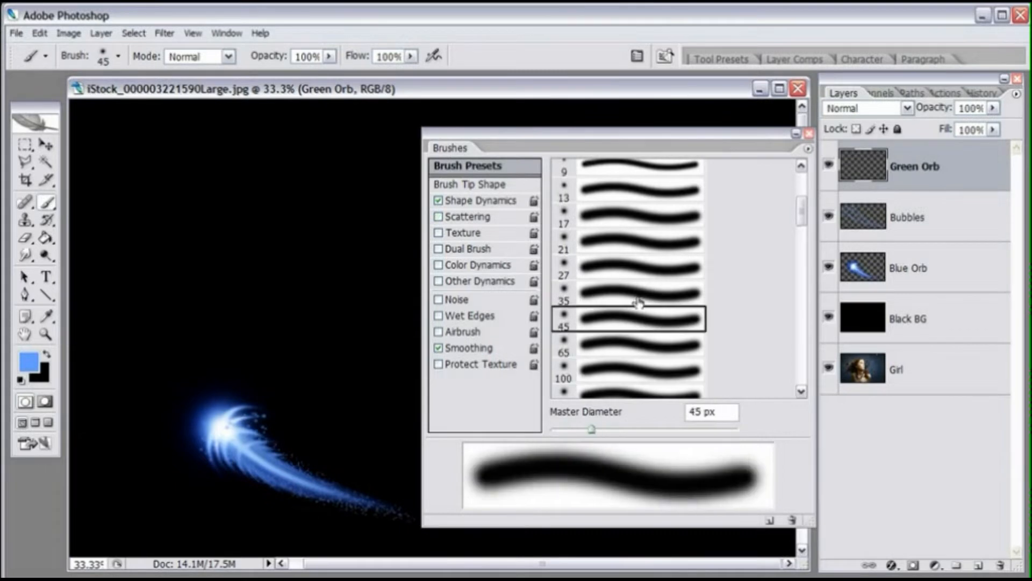
pyautogui.click(637, 295)
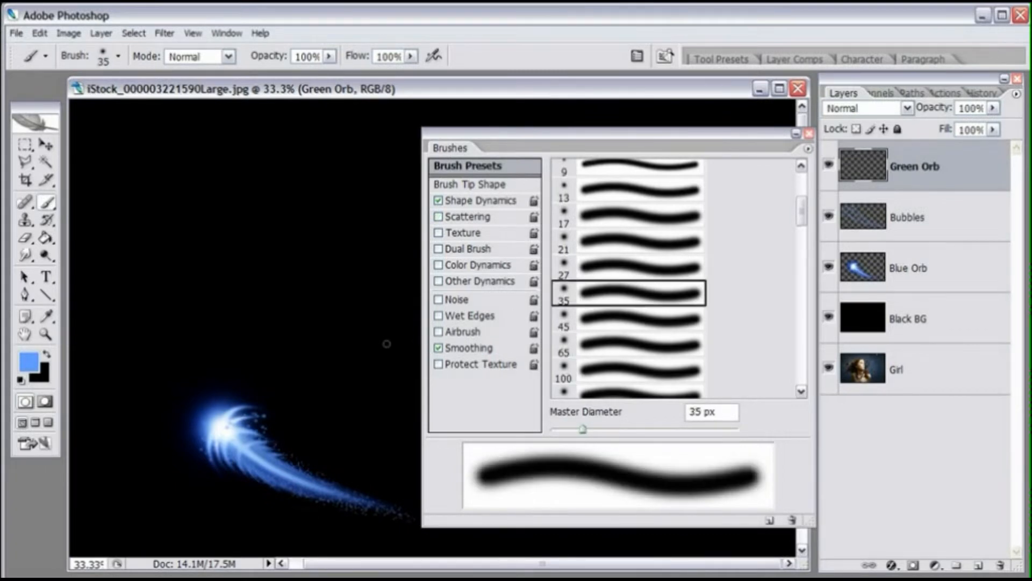
pyautogui.click(682, 328)
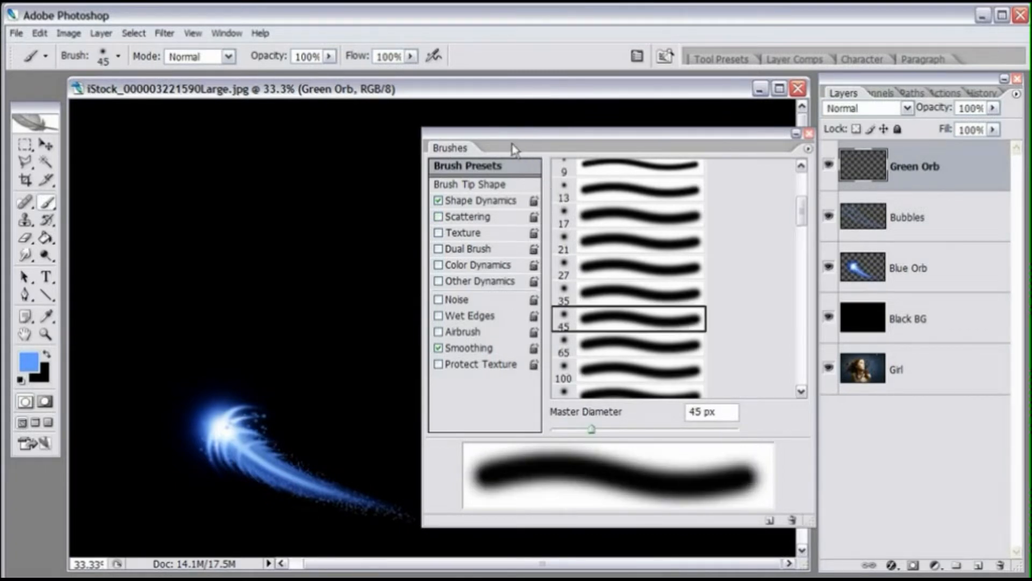
pyautogui.moveTo(454, 148)
pyautogui.mouseDown()
pyautogui.moveTo(577, 146)
pyautogui.moveTo(664, 56)
pyautogui.moveTo(705, 60)
pyautogui.mouseUp()
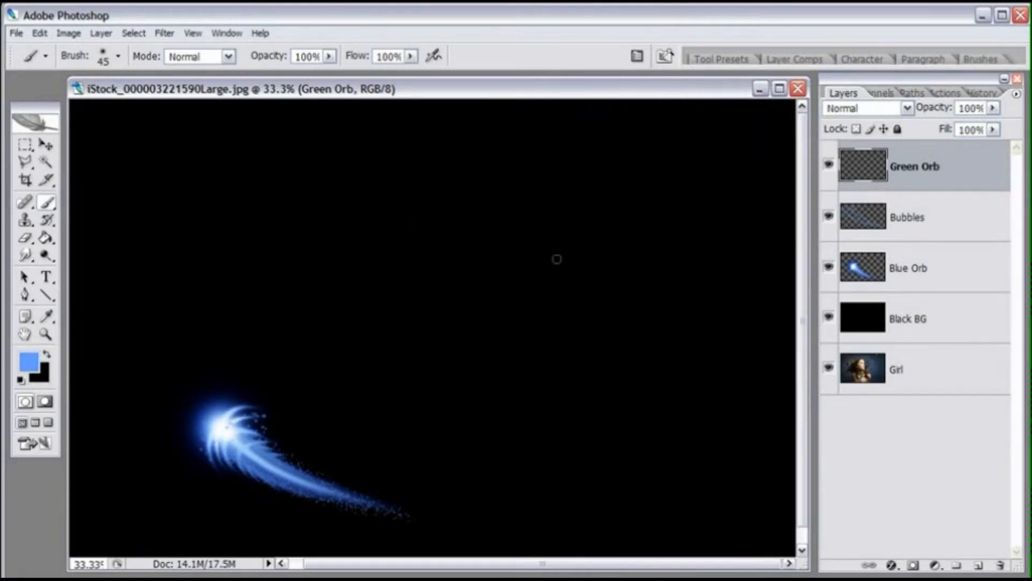
# Set the foreground color to dark green 336600
pyautogui.click(30, 364)
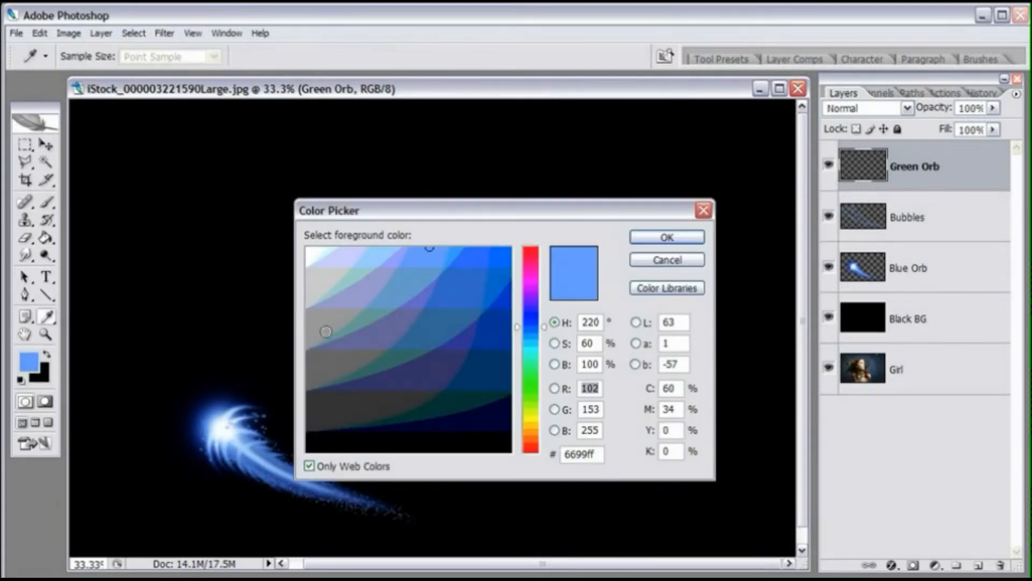
pyautogui.click(533, 384)
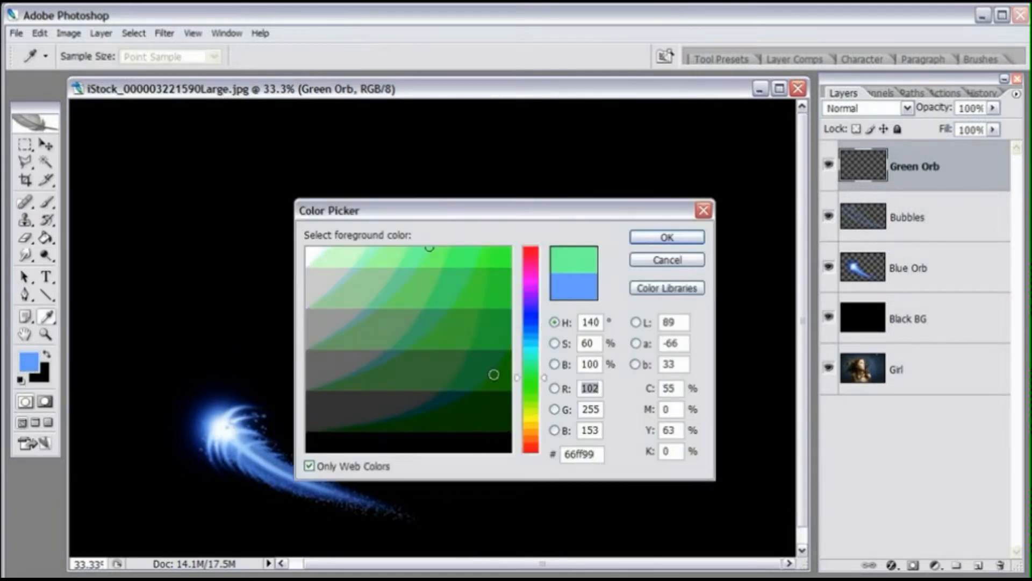
pyautogui.click(494, 374)
pyautogui.moveTo(545, 383); pyautogui.dragTo(546, 393)
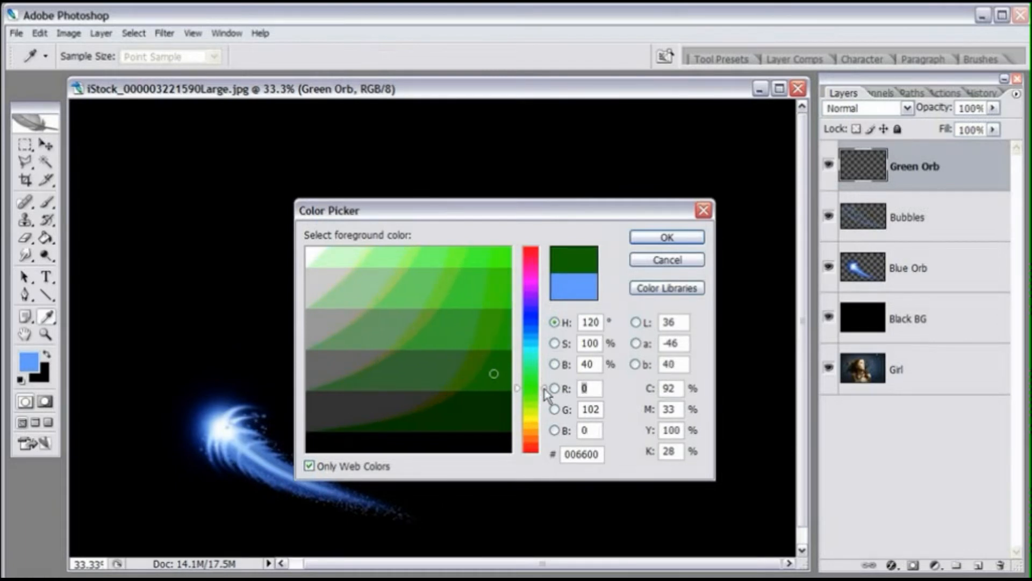
pyautogui.moveTo(544, 386)
pyautogui.mouseDown()
pyautogui.moveTo(544, 371)
pyautogui.moveTo(543, 396)
pyautogui.mouseUp()
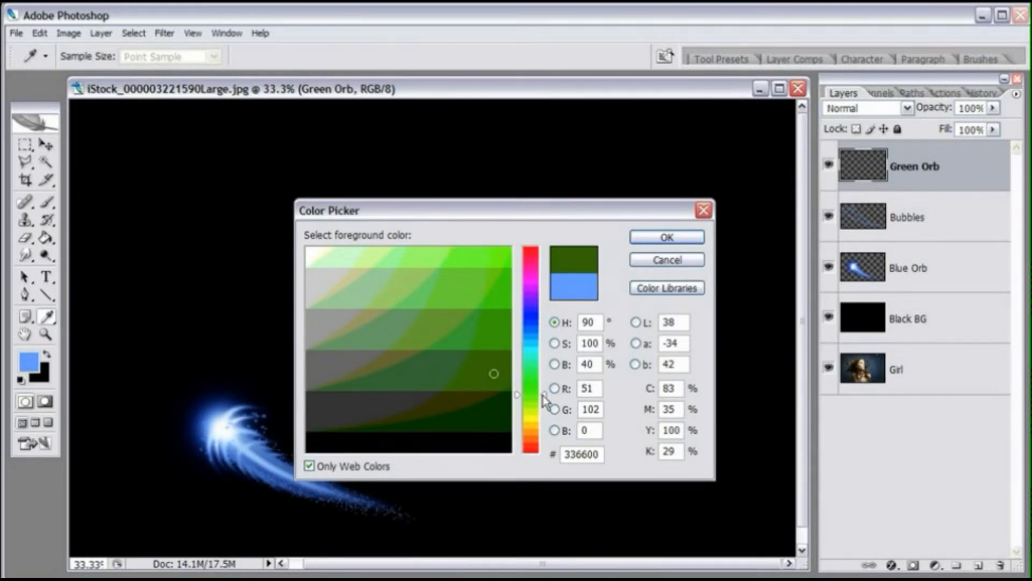
pyautogui.moveTo(543, 395); pyautogui.dragTo(530, 402)
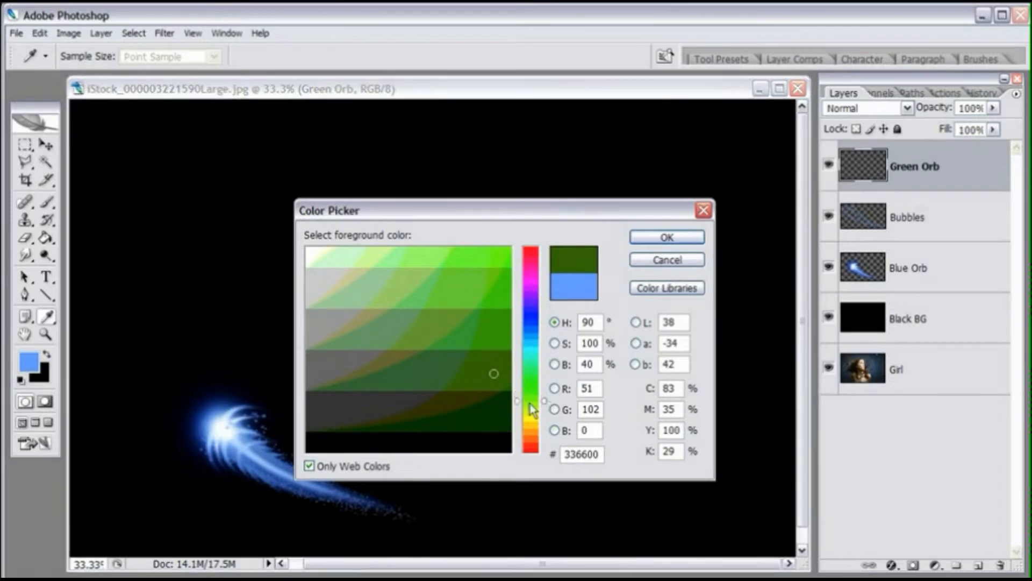
pyautogui.click(664, 237)
# Enlarge the soft brush to 476 px and paint one dark green dab in the upper black area on the Green Orb layer
pyautogui.press('b')
pyautogui.rightClick(435, 261)
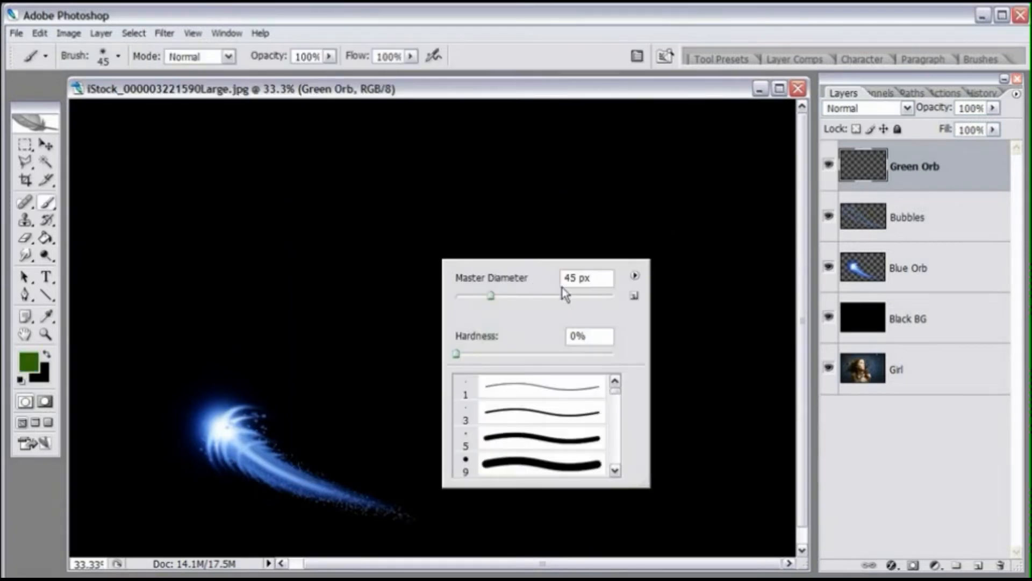
pyautogui.moveTo(594, 294); pyautogui.dragTo(597, 295)
pyautogui.moveTo(599, 296); pyautogui.dragTo(597, 297)
pyautogui.click(579, 93)
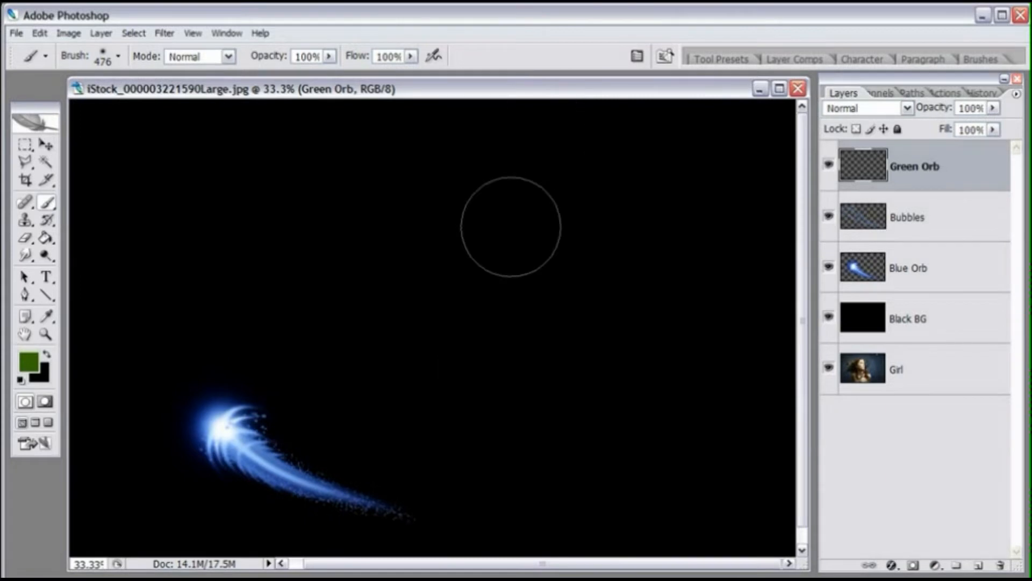
pyautogui.click(510, 242)
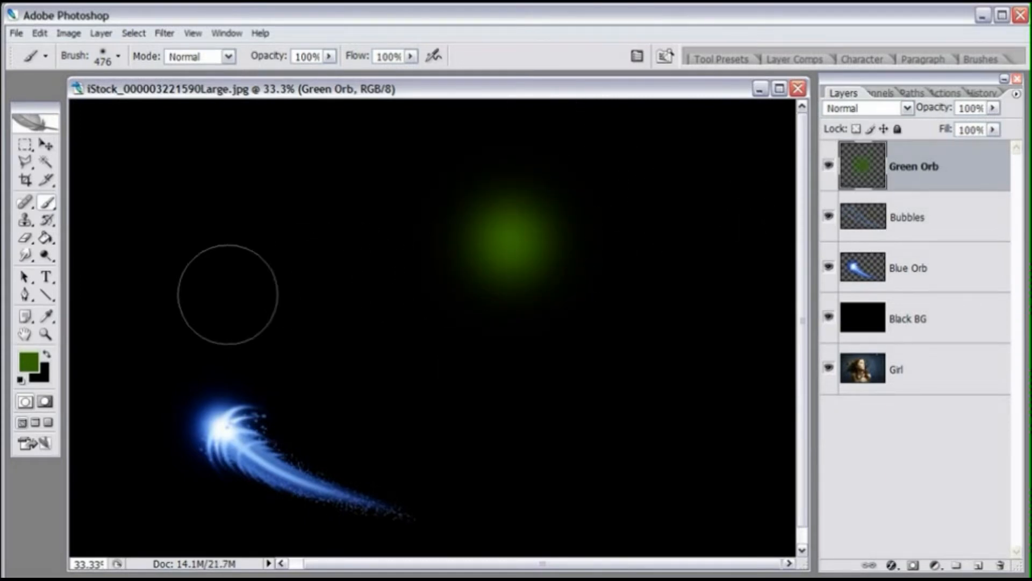
# Paint a brighter green 66cc00 dab over the orb's center with the soft brush at 312 px
pyautogui.click(31, 365)
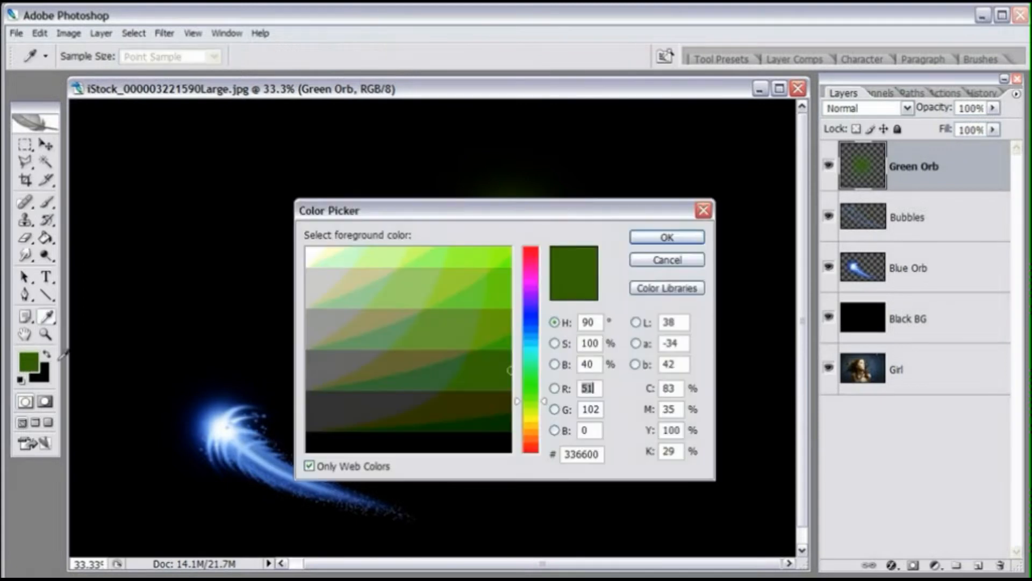
pyautogui.click(491, 300)
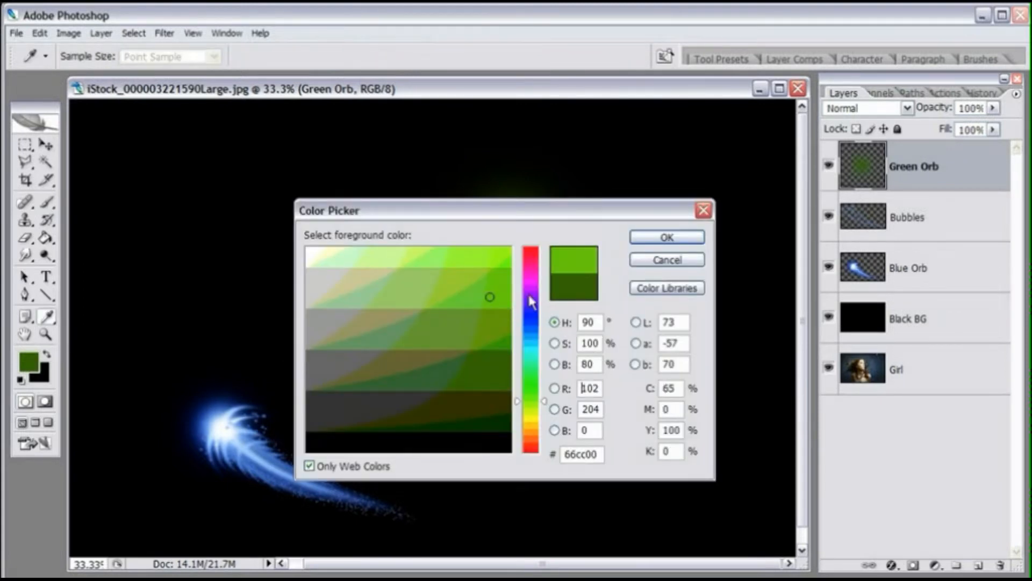
pyautogui.click(666, 237)
pyautogui.rightClick(513, 245)
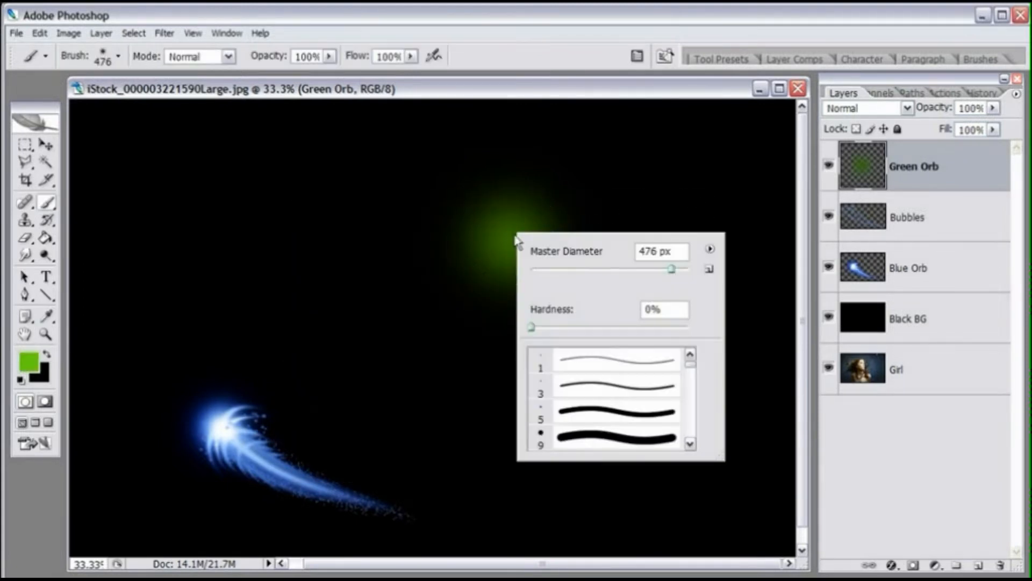
pyautogui.moveTo(665, 275); pyautogui.dragTo(657, 268)
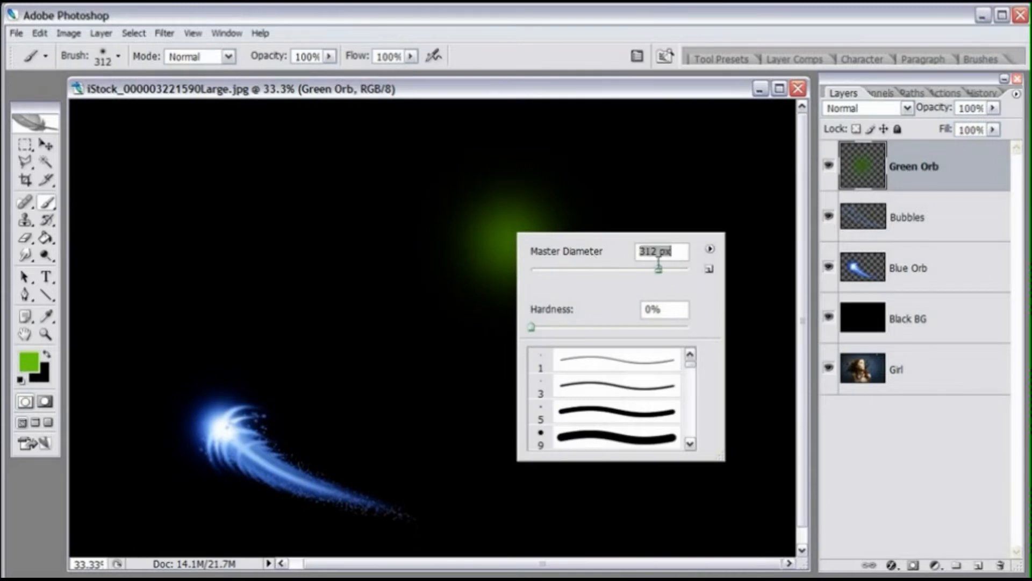
pyautogui.click(618, 99)
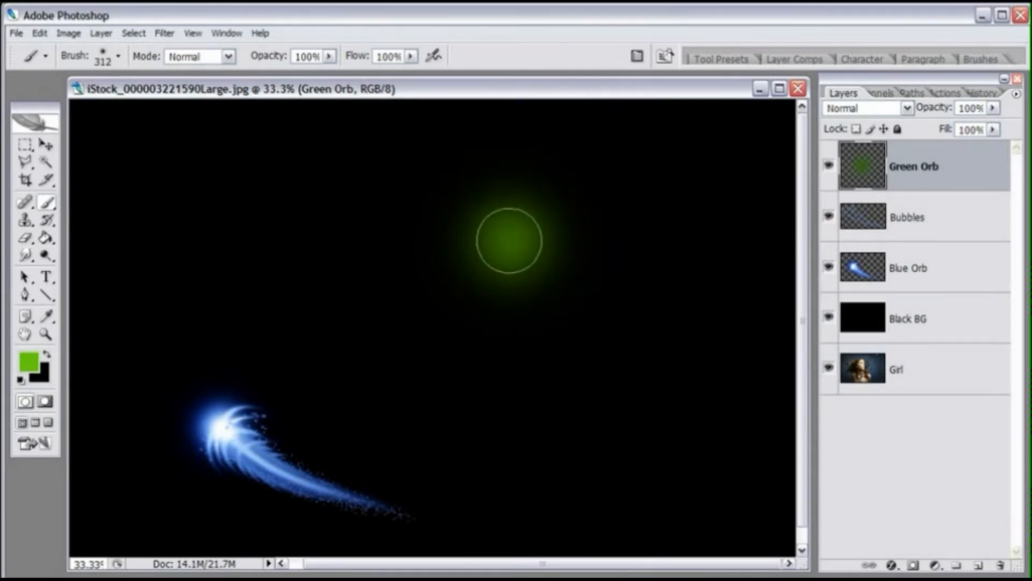
pyautogui.click(509, 241)
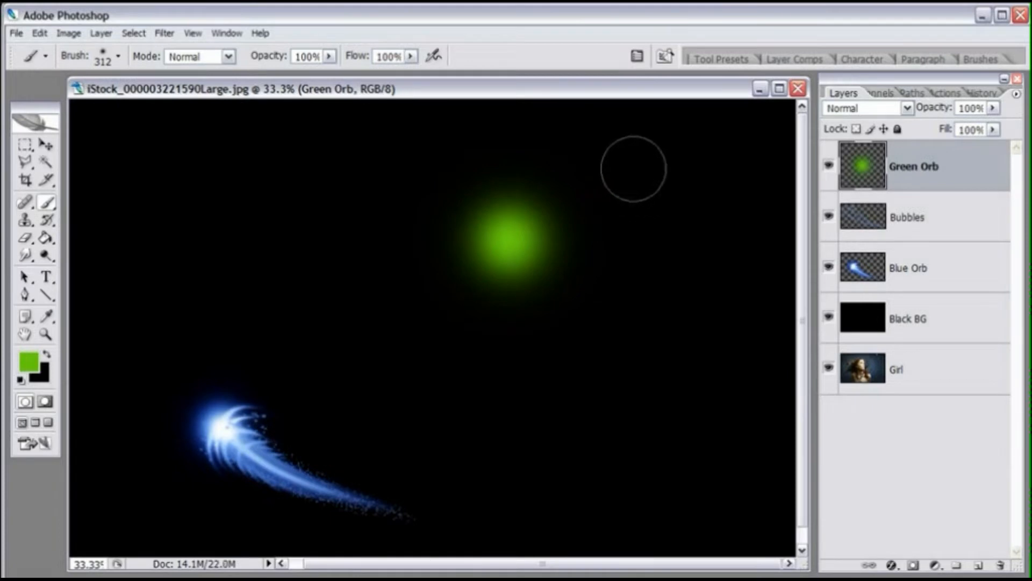
# Add a light green 99ff66 dab over the orb's center with the same brush size
pyautogui.click(29, 365)
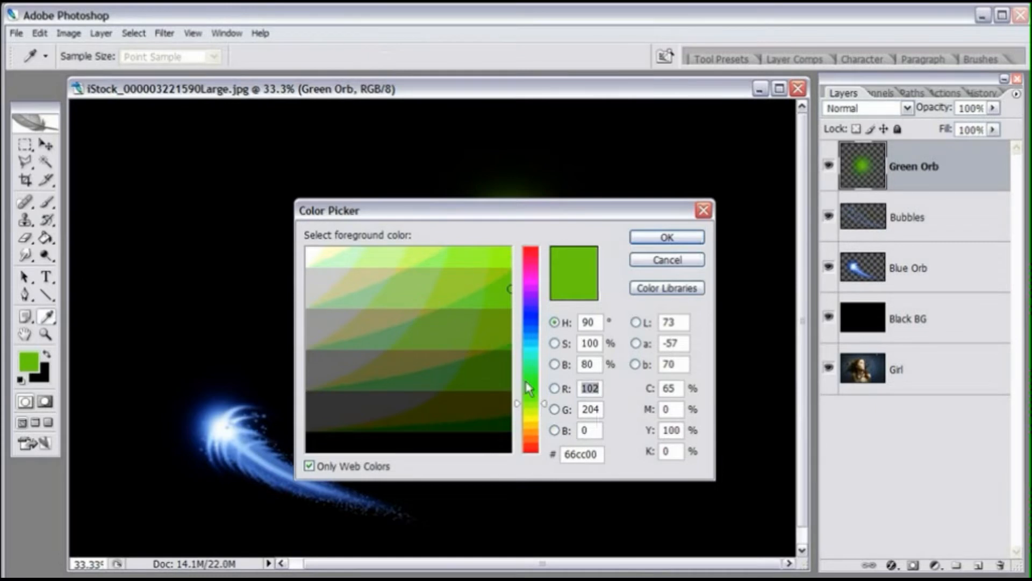
pyautogui.click(447, 252)
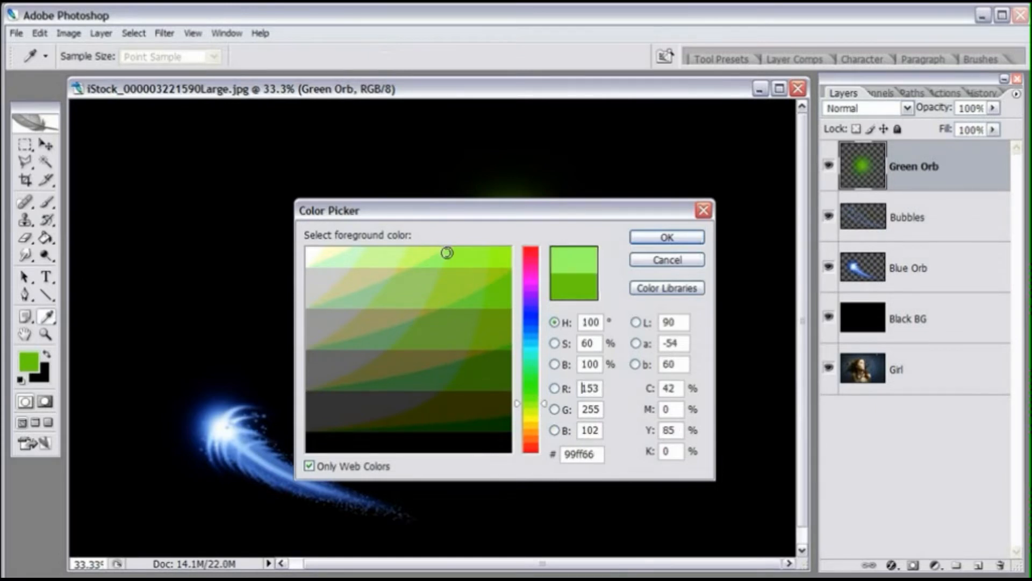
pyautogui.click(667, 237)
pyautogui.press('b')
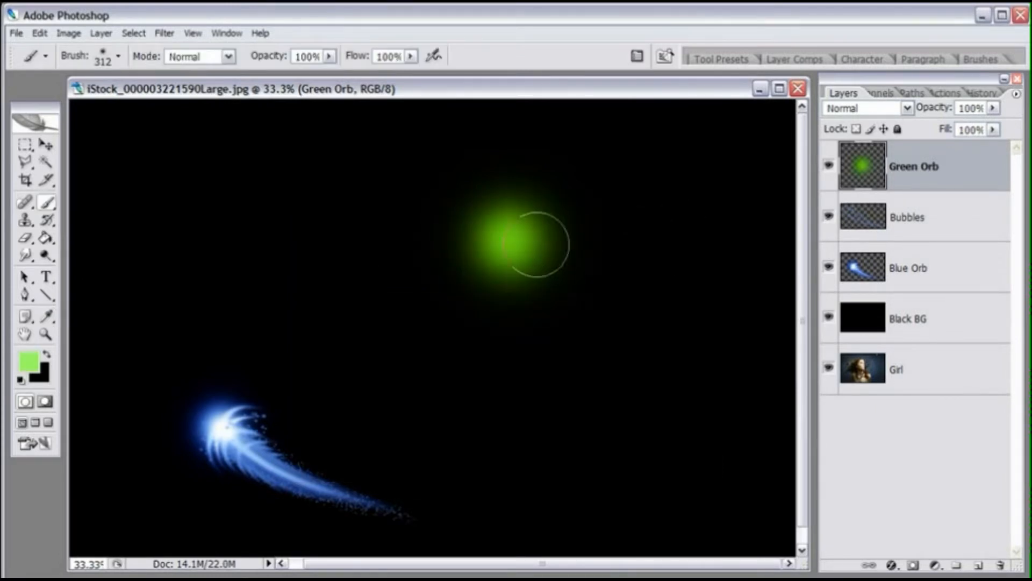
pyautogui.click(512, 243)
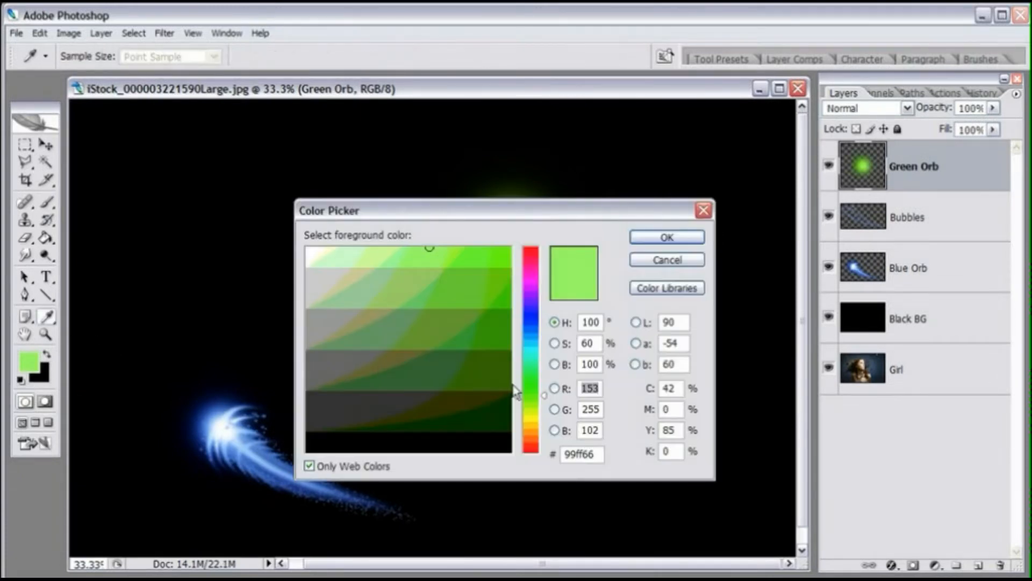
# Add a pale yellow ffff99 dab over the orb's center with the same brush size
pyautogui.moveTo(541, 400); pyautogui.dragTo(541, 414)
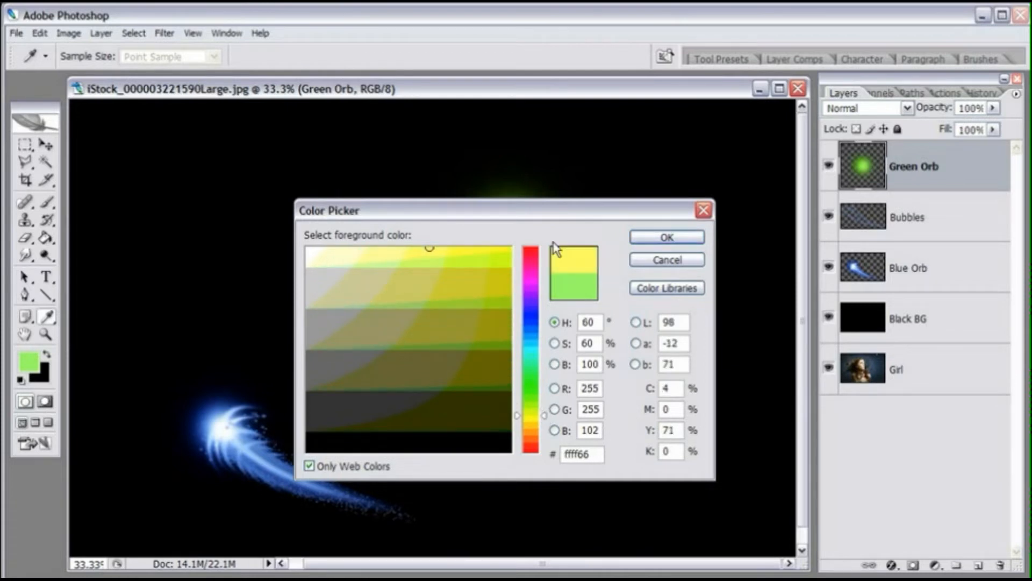
pyautogui.click(668, 237)
pyautogui.press('b')
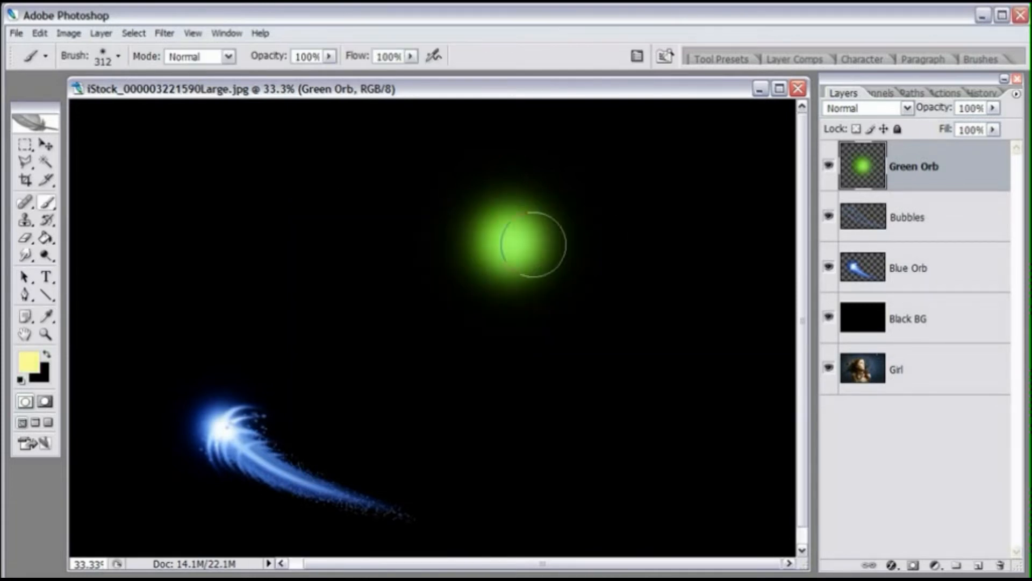
pyautogui.click(511, 243)
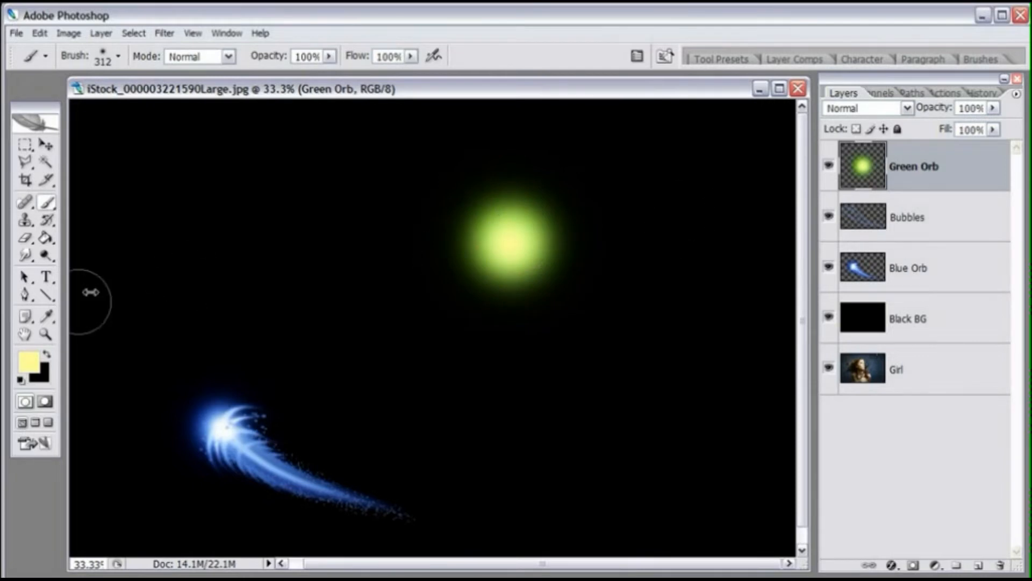
# Set the foreground color to white
pyautogui.click(29, 360)
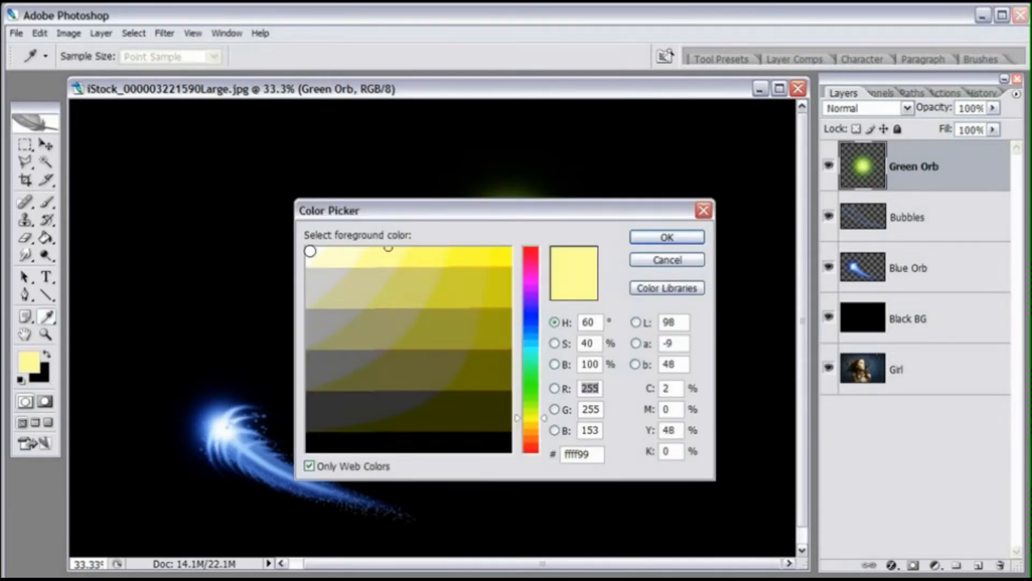
pyautogui.click(309, 251)
pyautogui.click(667, 237)
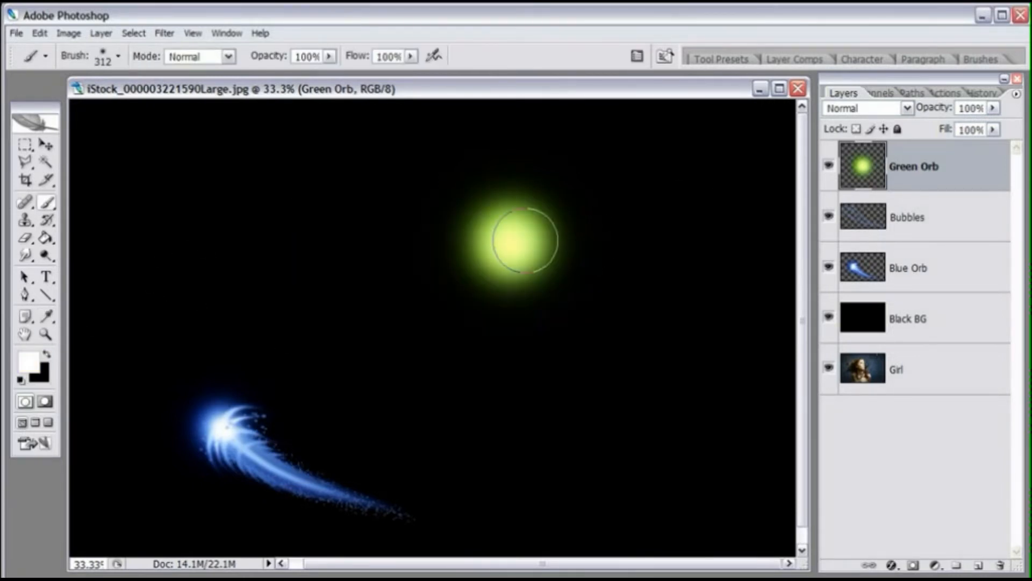
# Try a white highlight dab at the orb's center with a 159 px brush, and undo it
pyautogui.rightClick(550, 239)
pyautogui.click(665, 276)
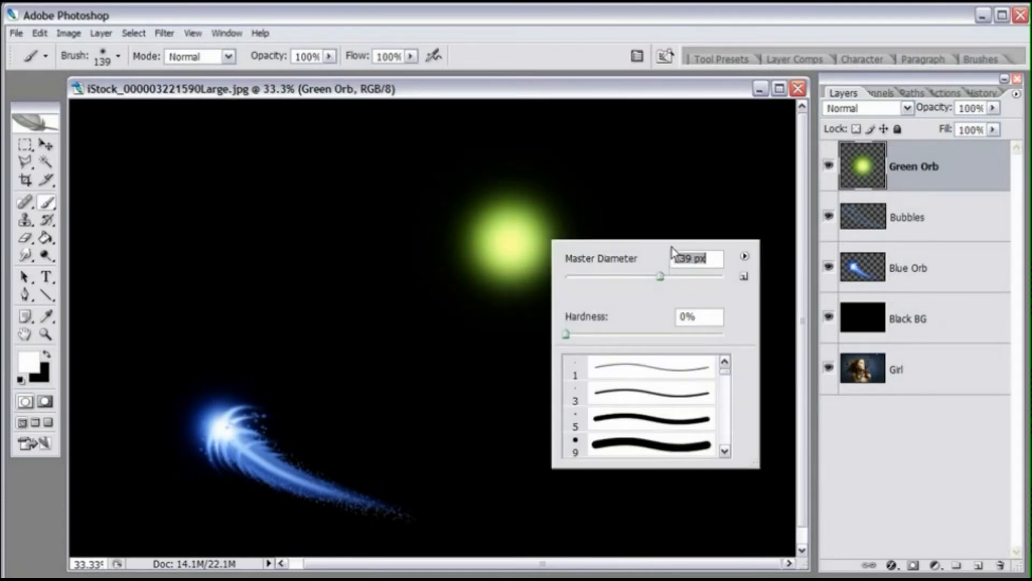
pyautogui.click(667, 277)
pyautogui.click(617, 91)
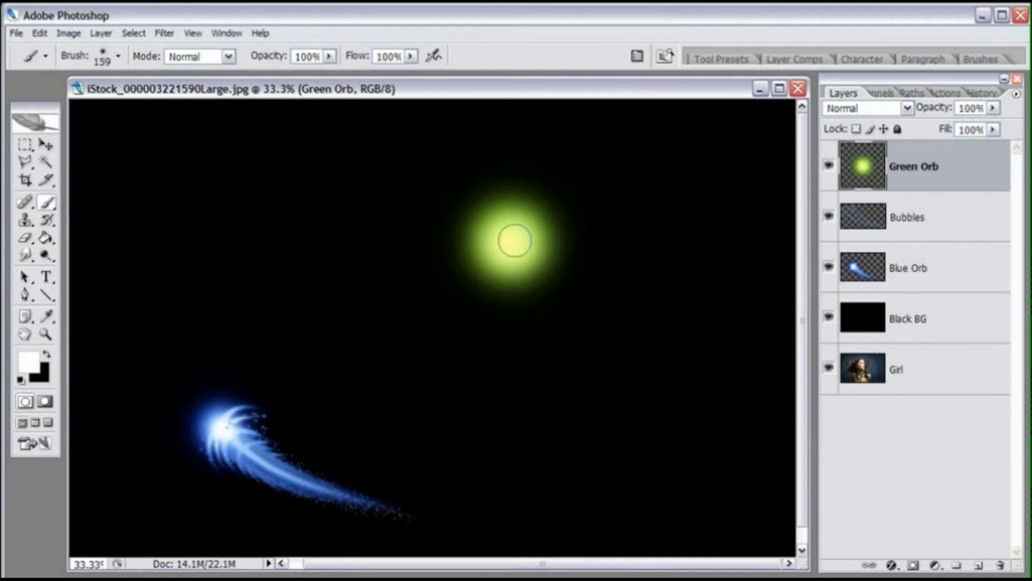
pyautogui.click(510, 242)
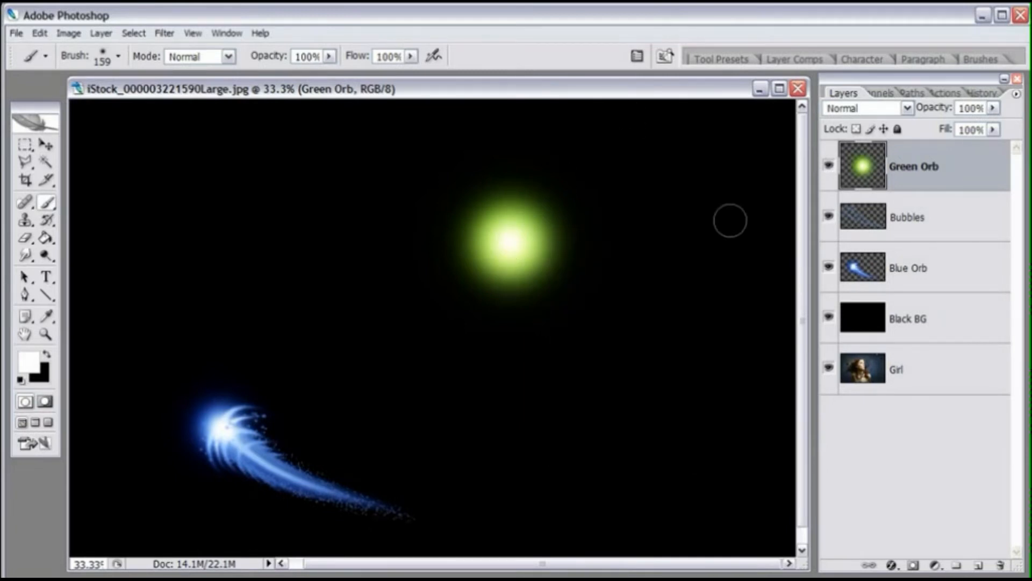
pyautogui.hotkey('ctrl', 'z')
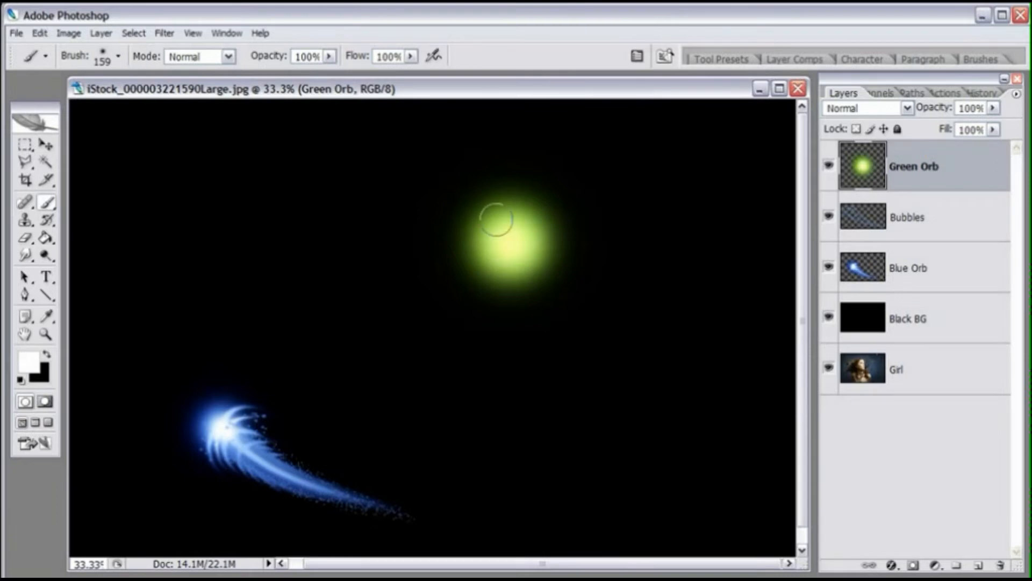
# Enlarge the brush to 186 px and paint a white highlight dab at the orb's center
pyautogui.rightClick(610, 242)
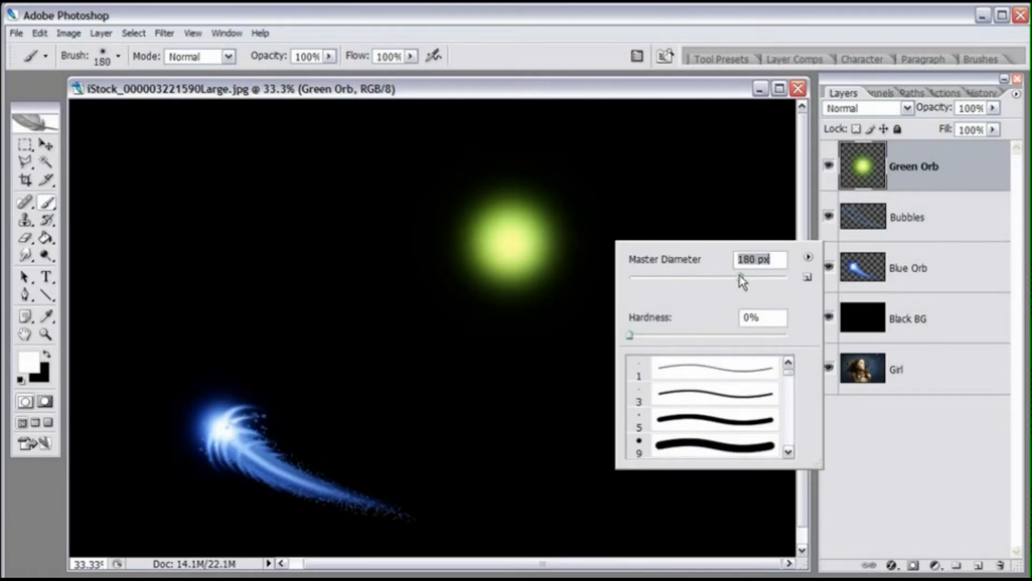
pyautogui.click(714, 79)
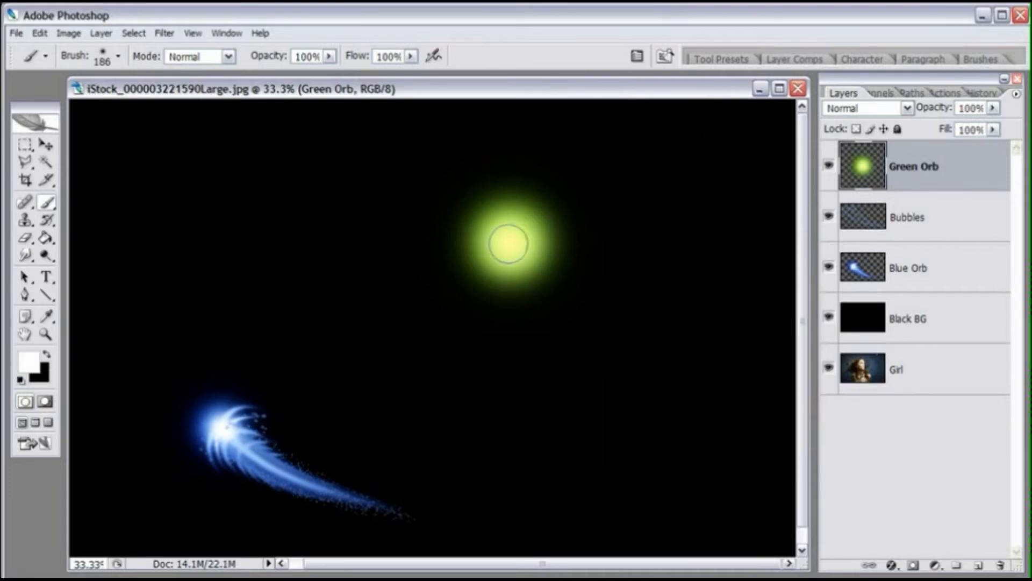
pyautogui.click(509, 242)
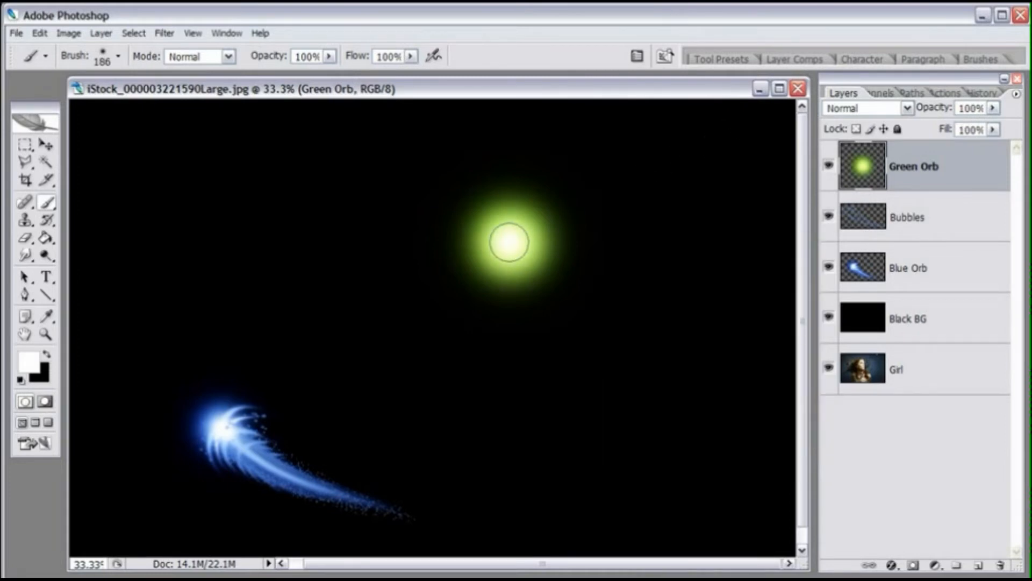
# Paint another white dab at the green orb's center and move the orb lower on the canvas
pyautogui.click(508, 243)
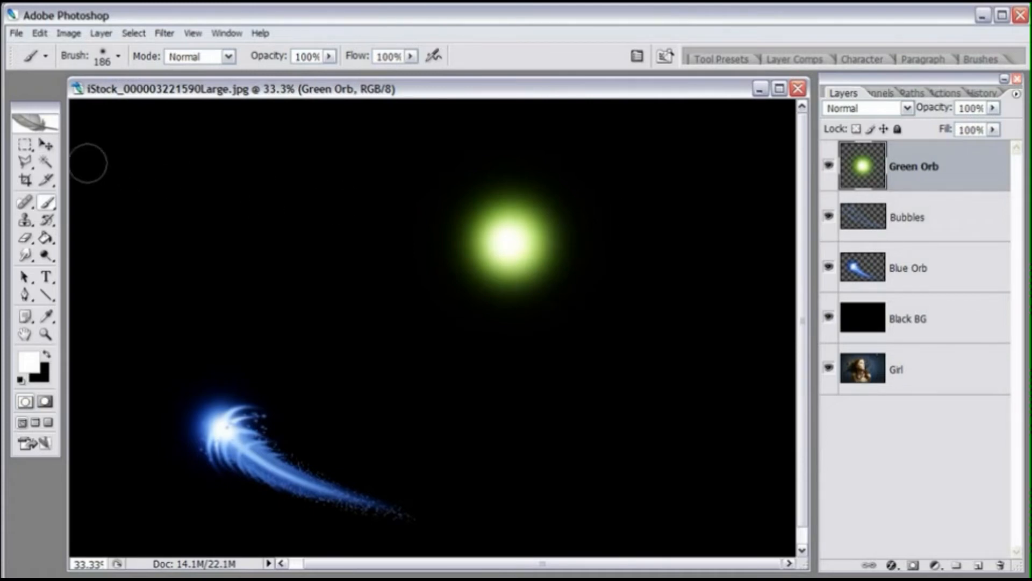
pyautogui.click(46, 145)
pyautogui.moveTo(522, 201); pyautogui.dragTo(534, 246)
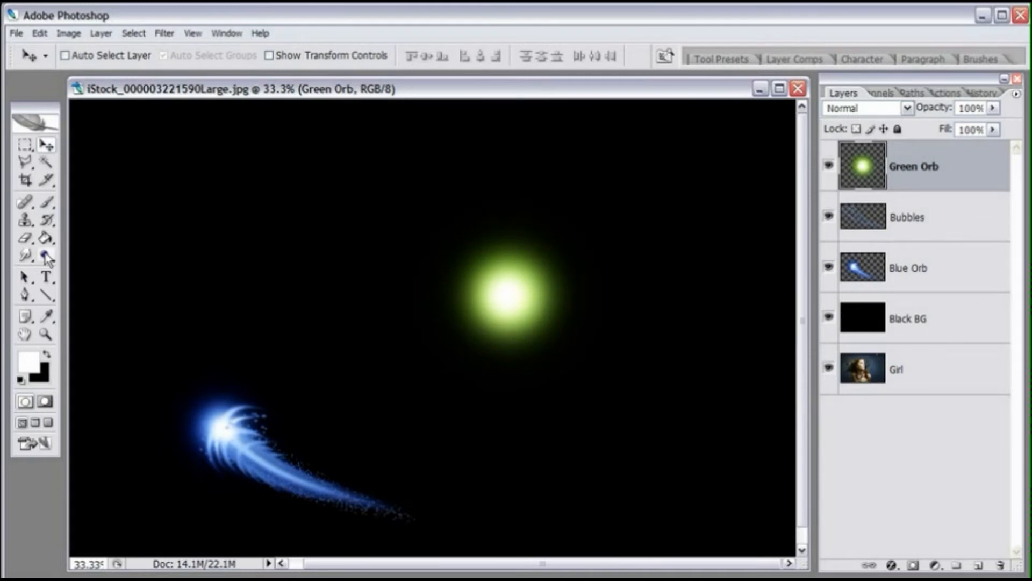
# Choose the Smudge tool and set its soft brush to a 127 px master diameter
pyautogui.click(25, 256)
pyautogui.click(85, 289)
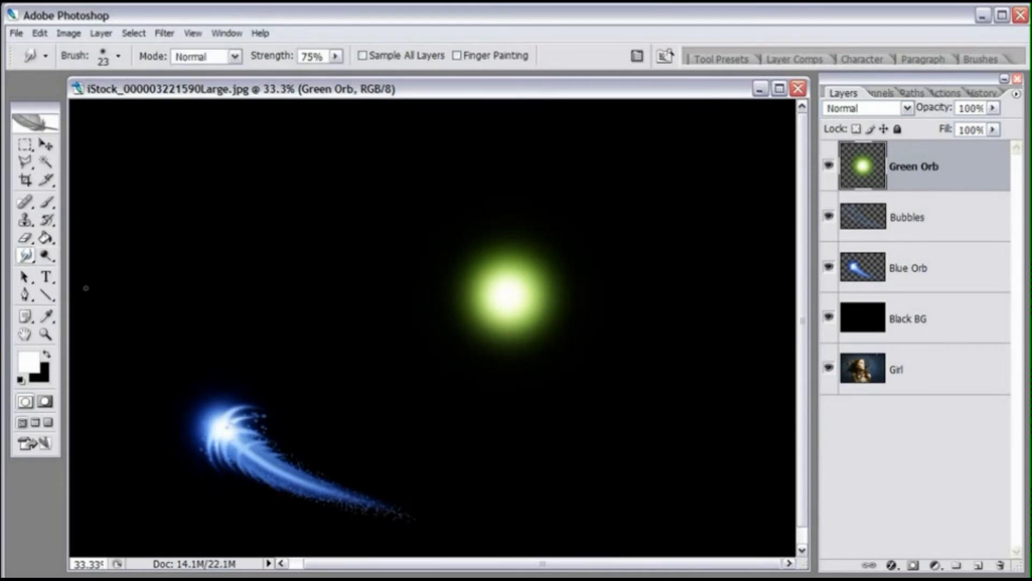
pyautogui.rightClick(597, 279)
pyautogui.moveTo(635, 314); pyautogui.dragTo(679, 314)
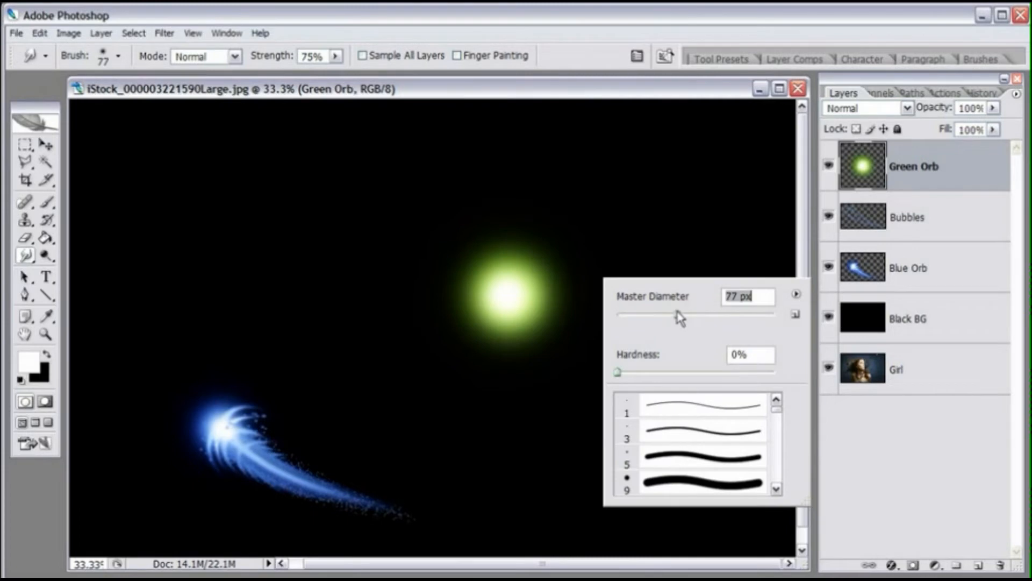
pyautogui.write('127')
pyautogui.press('Return')
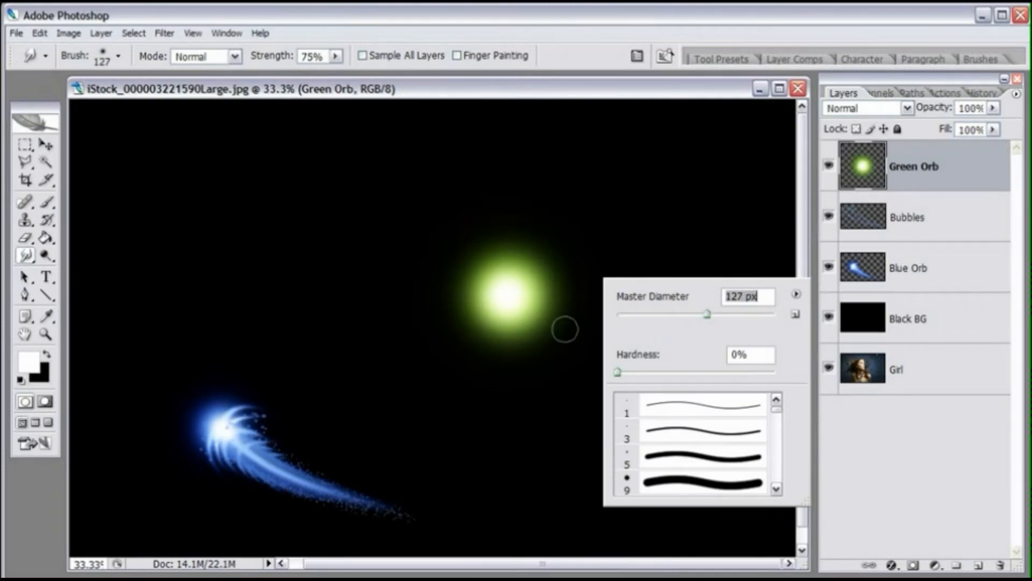
pyautogui.click(592, 103)
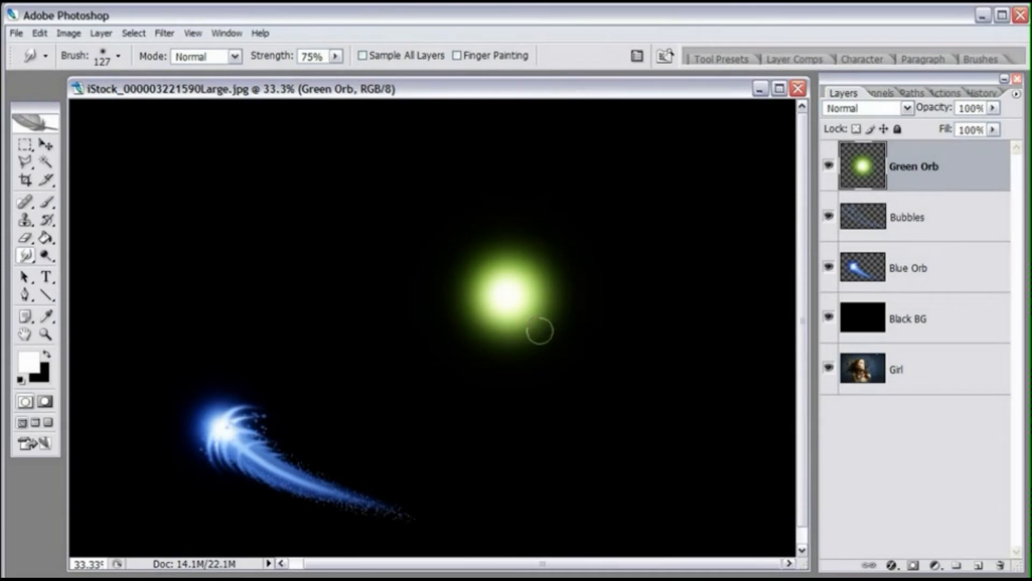
# Undo a trial smudge, set the strength to 70%, and smudge wisps upward from the orb's right and left edges
pyautogui.moveTo(537, 328)
pyautogui.mouseDown()
pyautogui.moveTo(550, 313)
pyautogui.moveTo(546, 277)
pyautogui.moveTo(521, 240)
pyautogui.moveTo(515, 183)
pyautogui.mouseUp()
pyautogui.hotkey('ctrl', 'z')
pyautogui.write('70')
pyautogui.moveTo(558, 291); pyautogui.dragTo(509, 163)
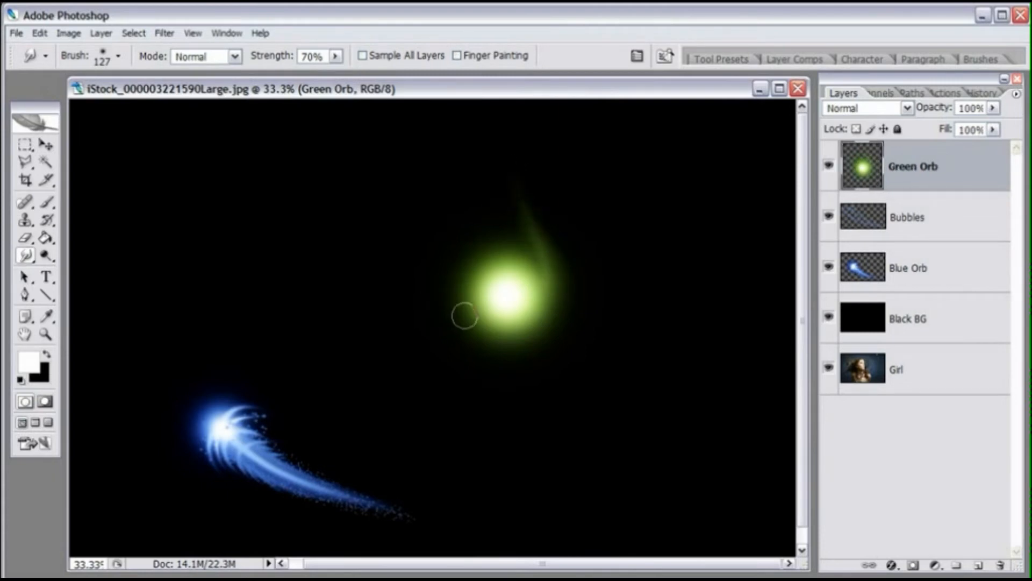
pyautogui.moveTo(463, 301); pyautogui.dragTo(489, 172)
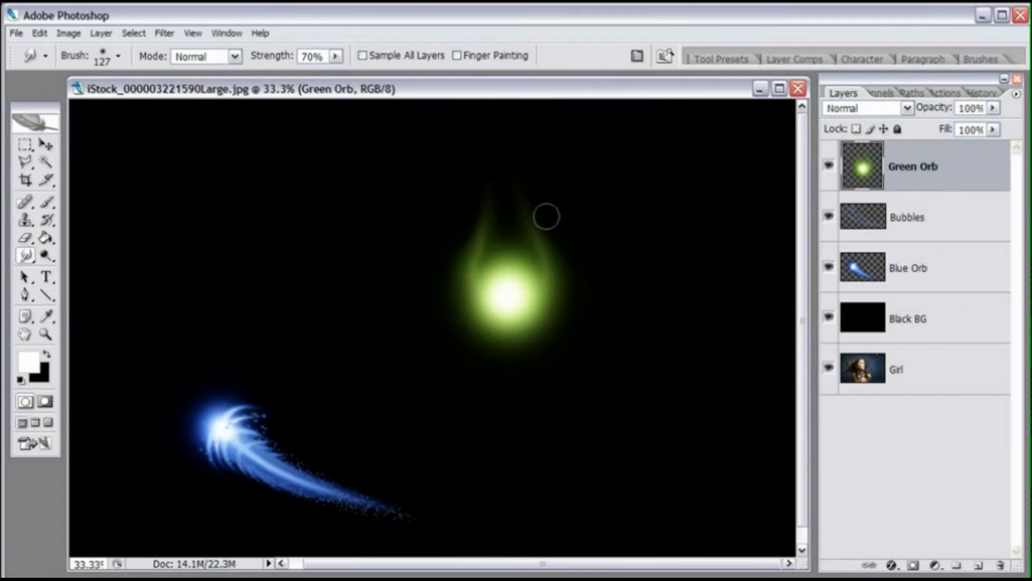
# Undo a smudge from the orb's top, raise the strength to 80%, and smudge its top center upward into a tail
pyautogui.moveTo(510, 245); pyautogui.dragTo(507, 136)
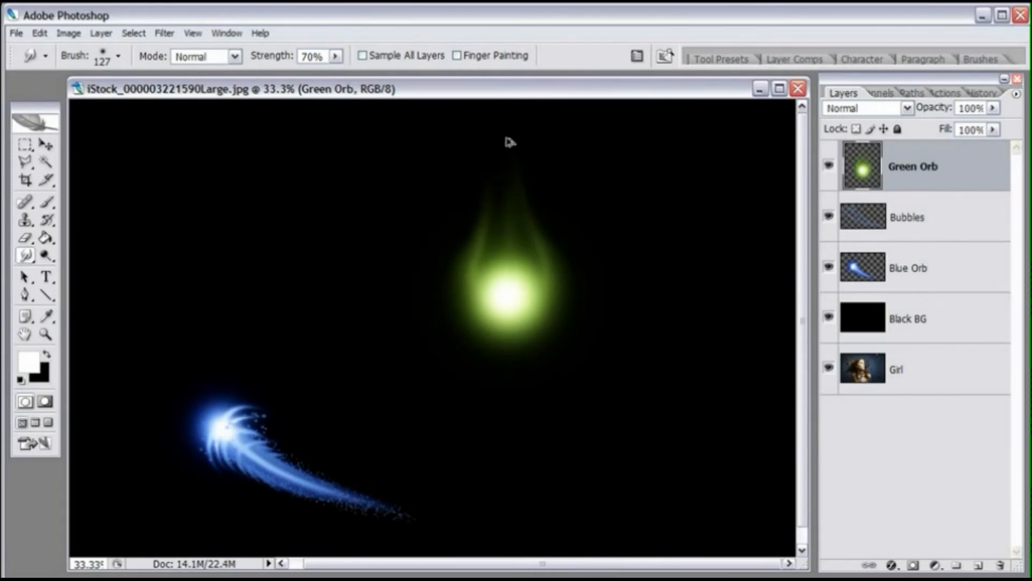
pyautogui.hotkey('ctrl', 'z')
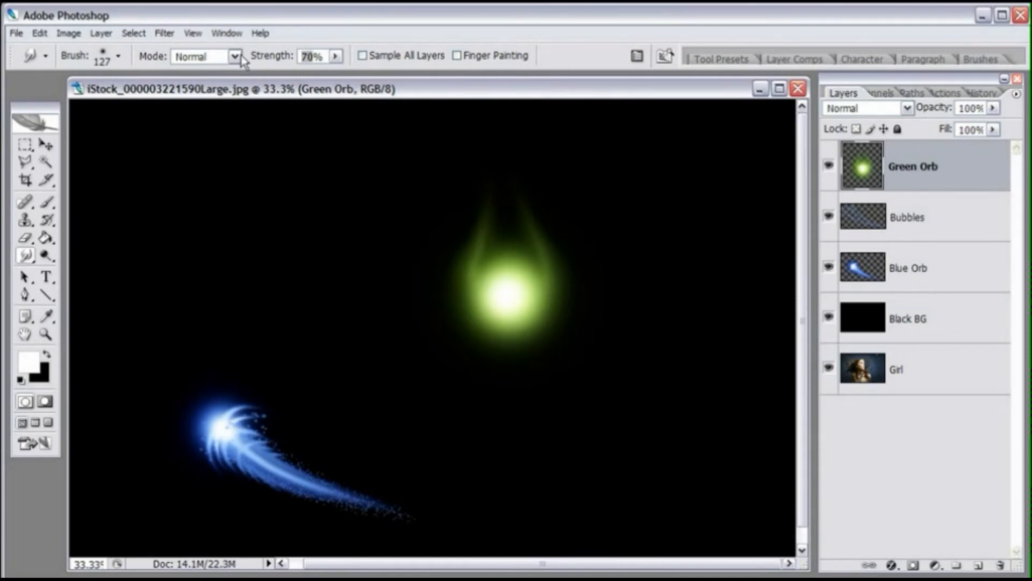
pyautogui.press('8')
pyautogui.moveTo(507, 242); pyautogui.dragTo(502, 158)
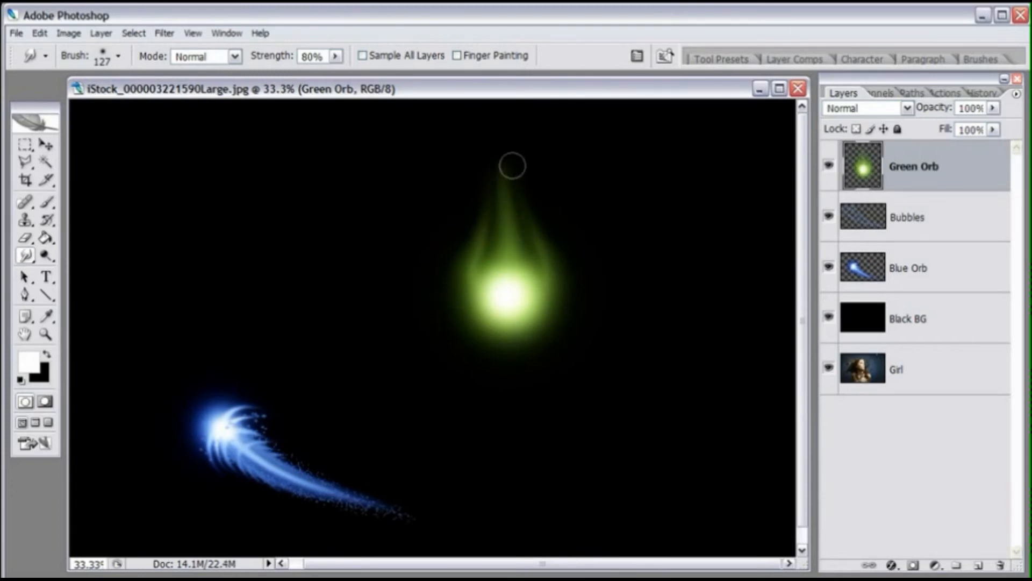
# Smudge the green orb's central tail further upward into a long tapered tip
pyautogui.moveTo(507, 194); pyautogui.dragTo(498, 132)
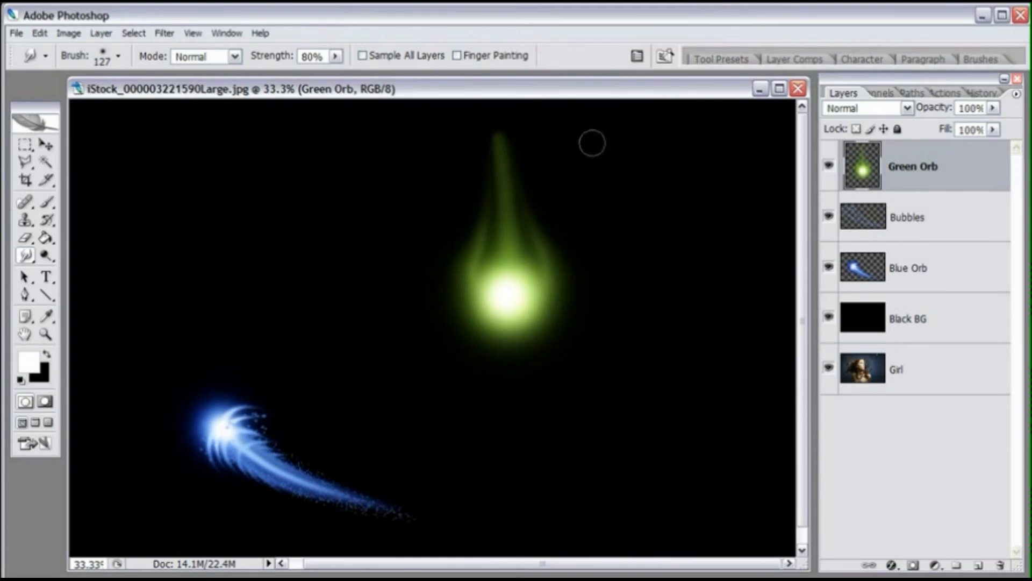
pyautogui.hotkey('ctrl', 'z')
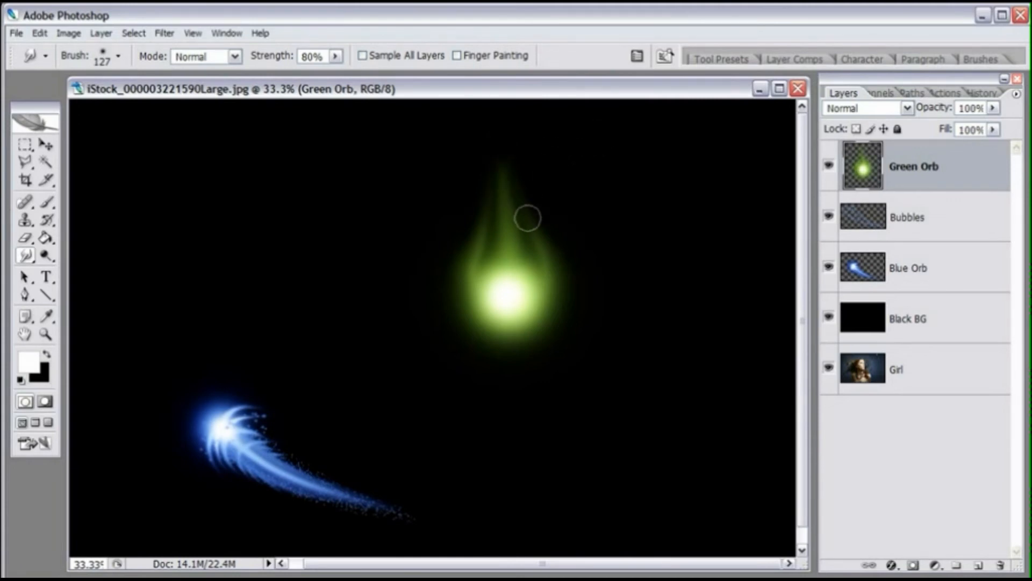
pyautogui.hotkey('ctrl', 'z')
pyautogui.moveTo(491, 210); pyautogui.dragTo(500, 121)
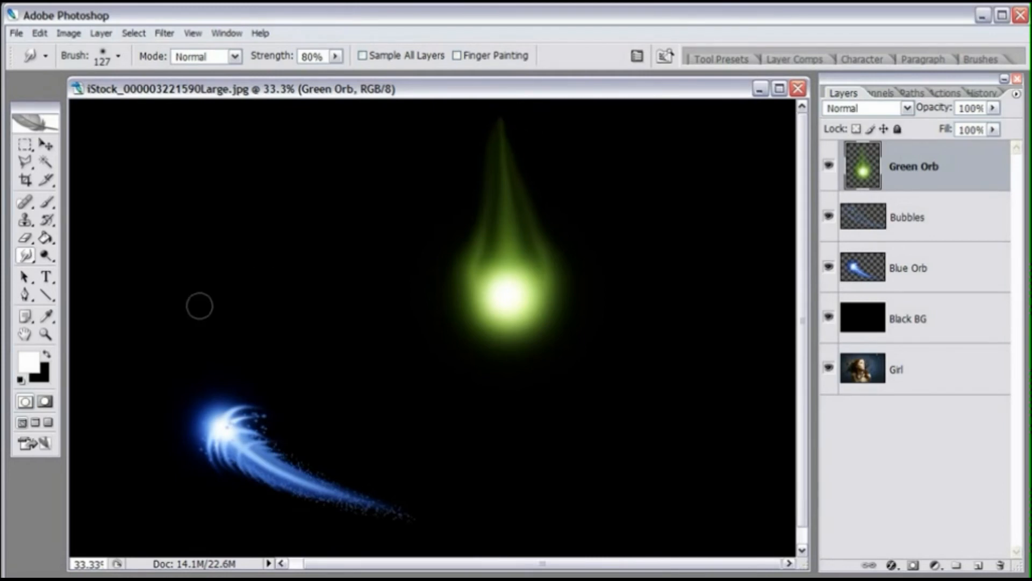
# Move the green orb lower on the canvas and smudge a curved wisp upward from its right edge
pyautogui.click(46, 144)
pyautogui.moveTo(646, 223); pyautogui.dragTo(676, 281)
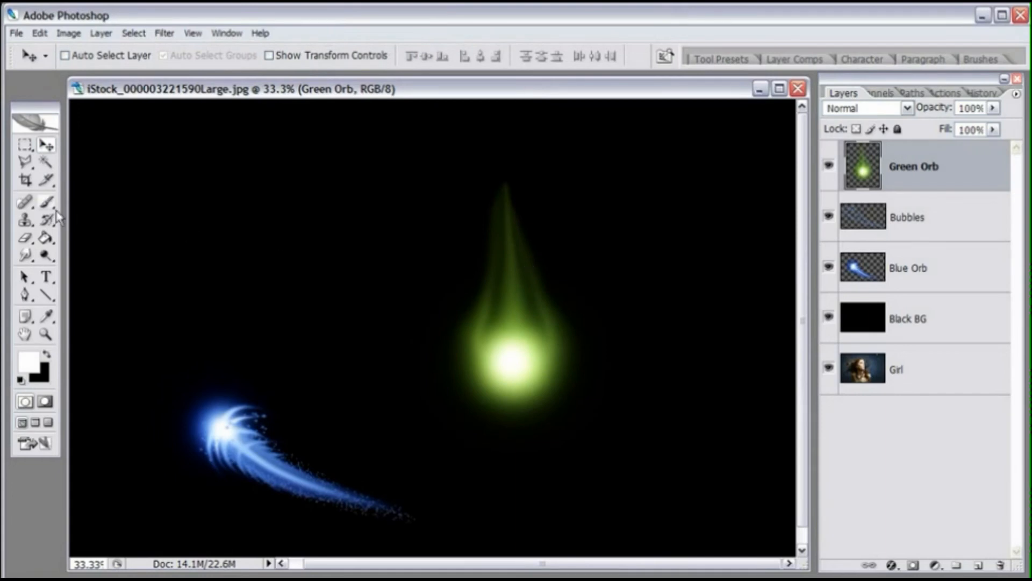
pyautogui.click(25, 255)
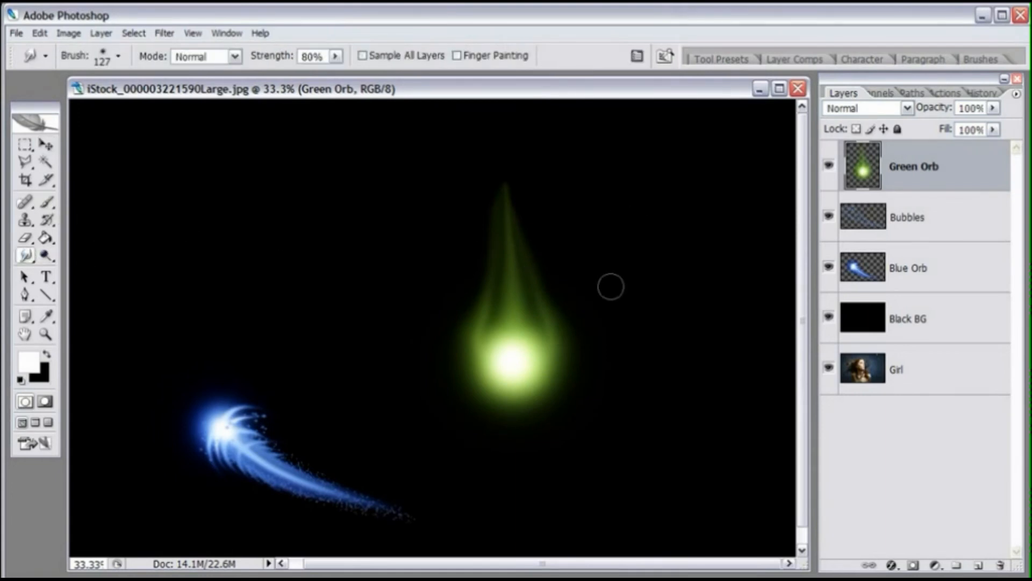
pyautogui.moveTo(568, 356)
pyautogui.mouseDown()
pyautogui.moveTo(570, 328)
pyautogui.moveTo(525, 247)
pyautogui.moveTo(514, 182)
pyautogui.mouseUp()
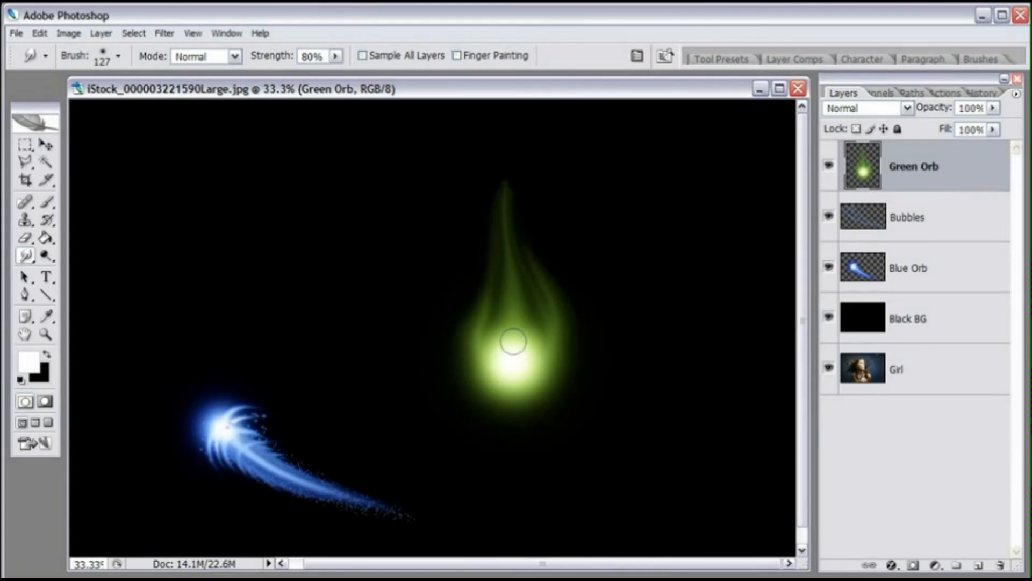
# Restore the undone right-hand wisp and smudge a wisp upward from the orb's left edge at 80% strength
pyautogui.moveTo(465, 370)
pyautogui.mouseDown()
pyautogui.moveTo(454, 353)
pyautogui.moveTo(496, 200)
pyautogui.mouseUp()
pyautogui.hotkey('ctrl', 'z')
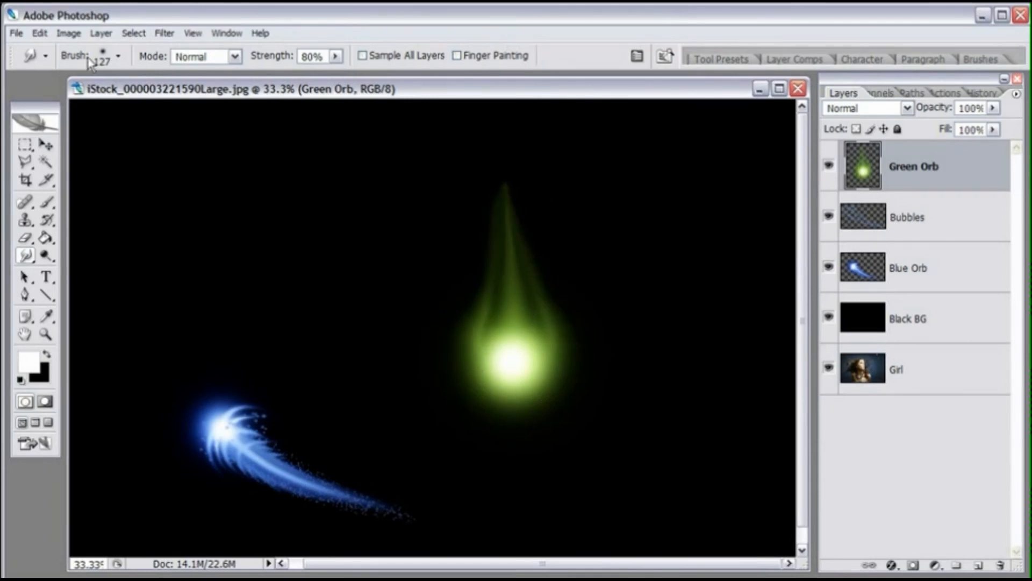
pyautogui.click(40, 33)
pyautogui.click(54, 64)
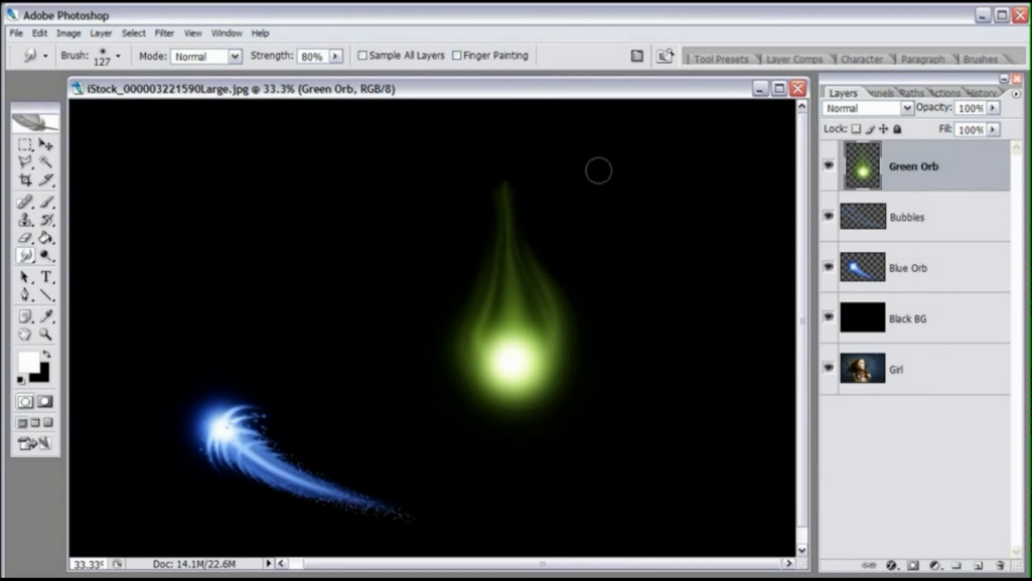
pyautogui.moveTo(459, 366)
pyautogui.mouseDown()
pyautogui.moveTo(451, 323)
pyautogui.moveTo(476, 267)
pyautogui.moveTo(492, 183)
pyautogui.mouseUp()
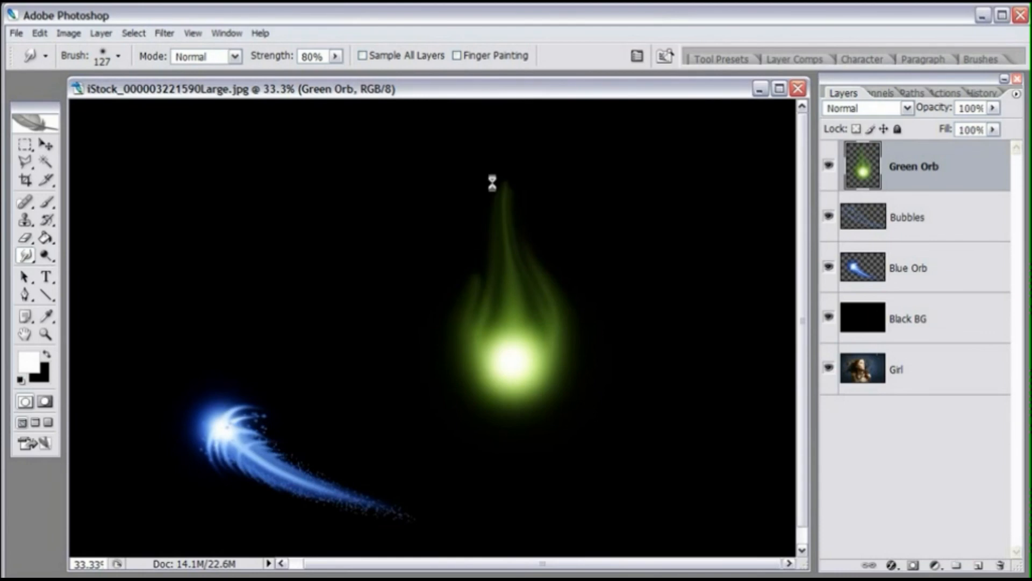